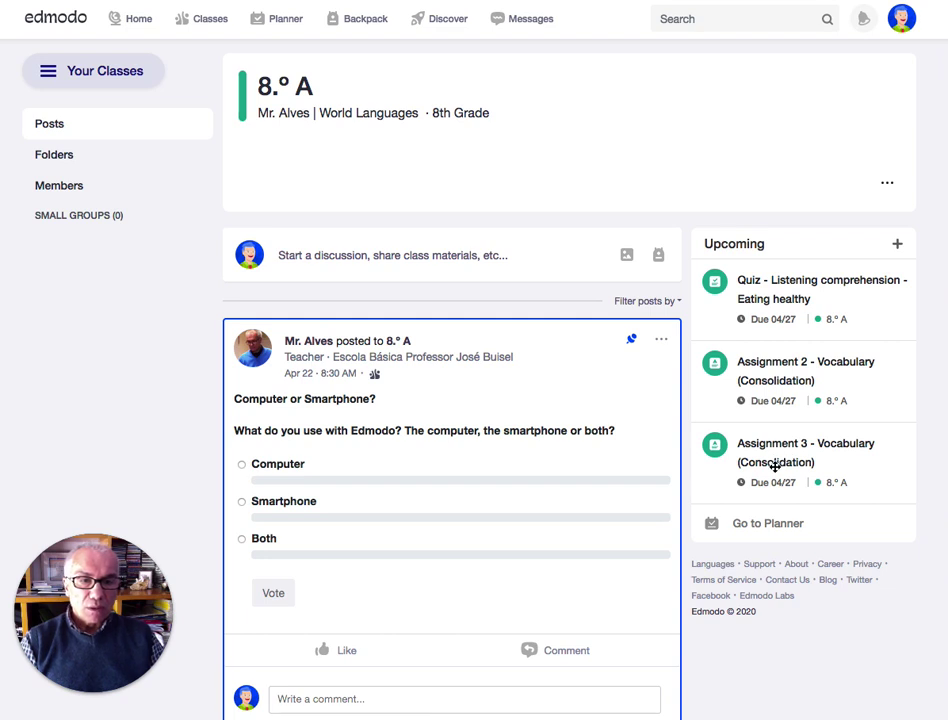
- Show the Assignment 3 - Vocabulary (Consolidation) details with its 04/27 due time and instructions
click(783, 459)
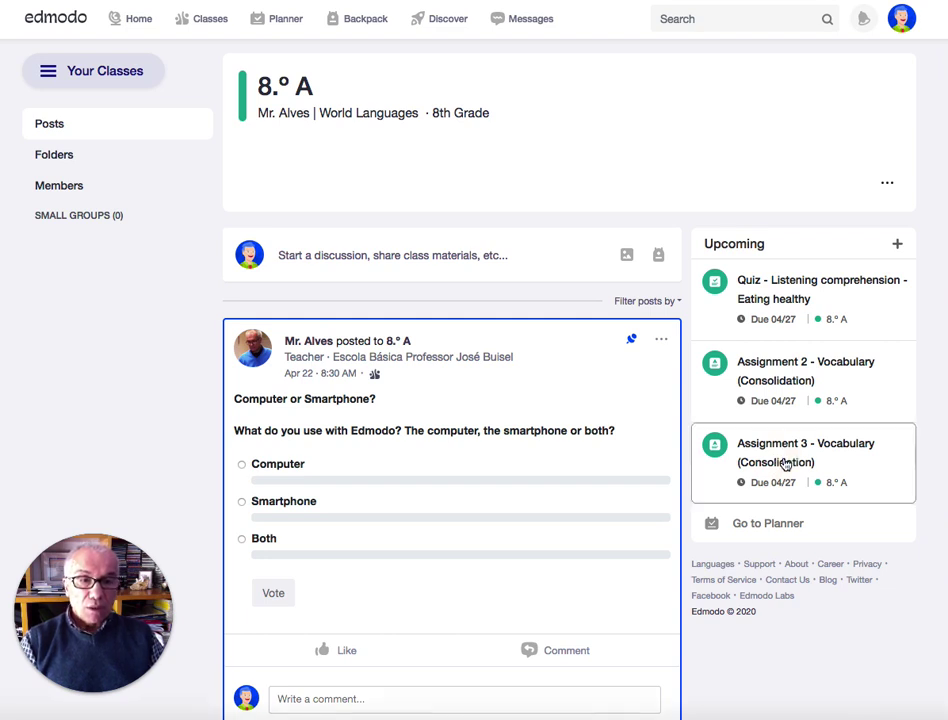
click(787, 455)
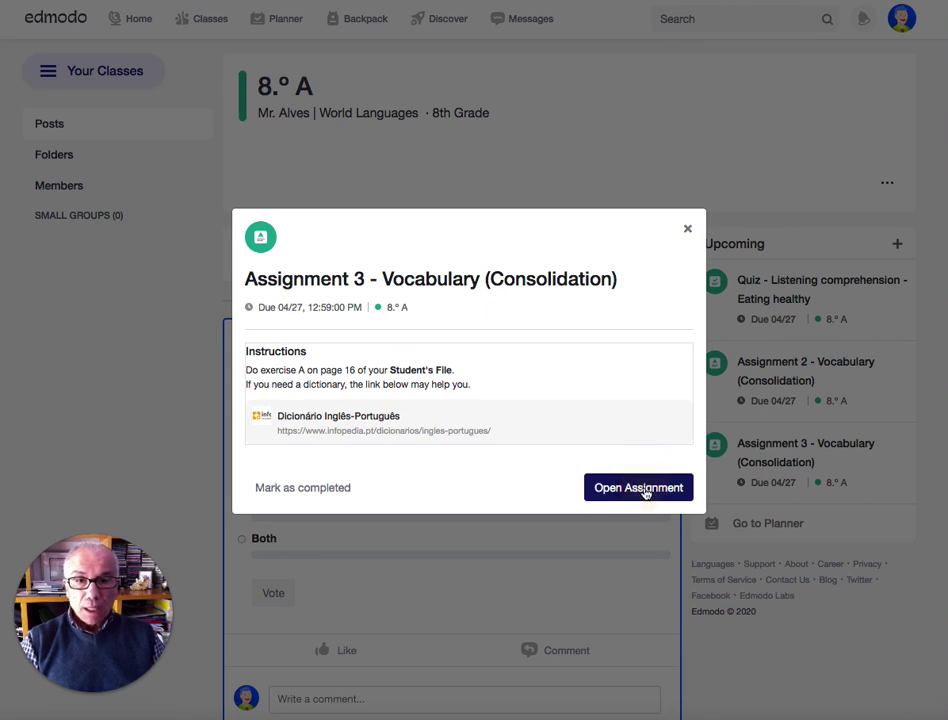
- Go to the full Assignment 3 work page, where the work area is still empty
click(644, 490)
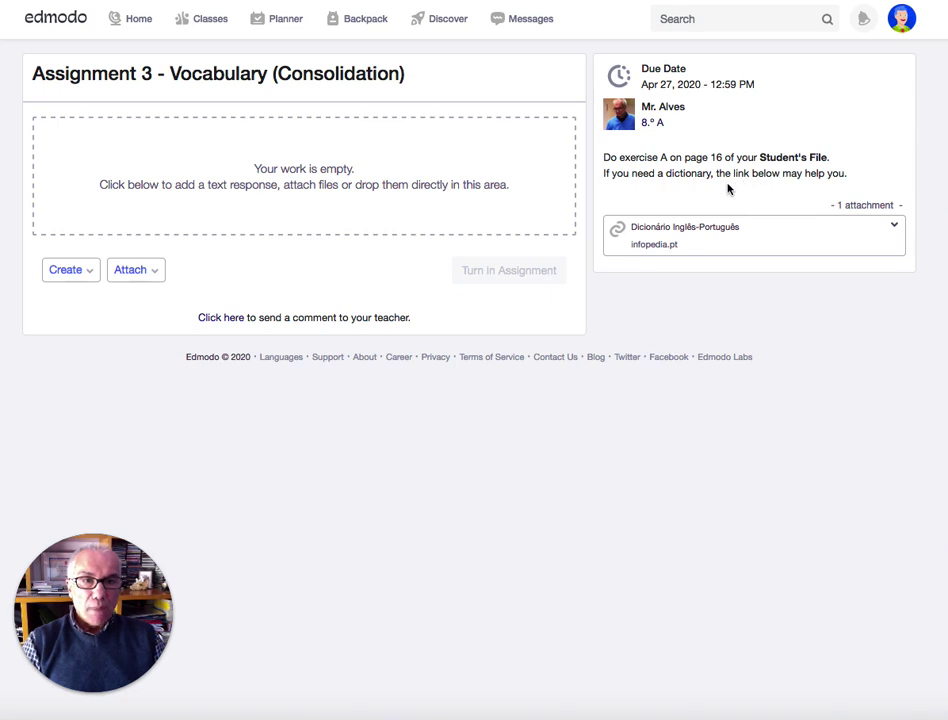
click(684, 237)
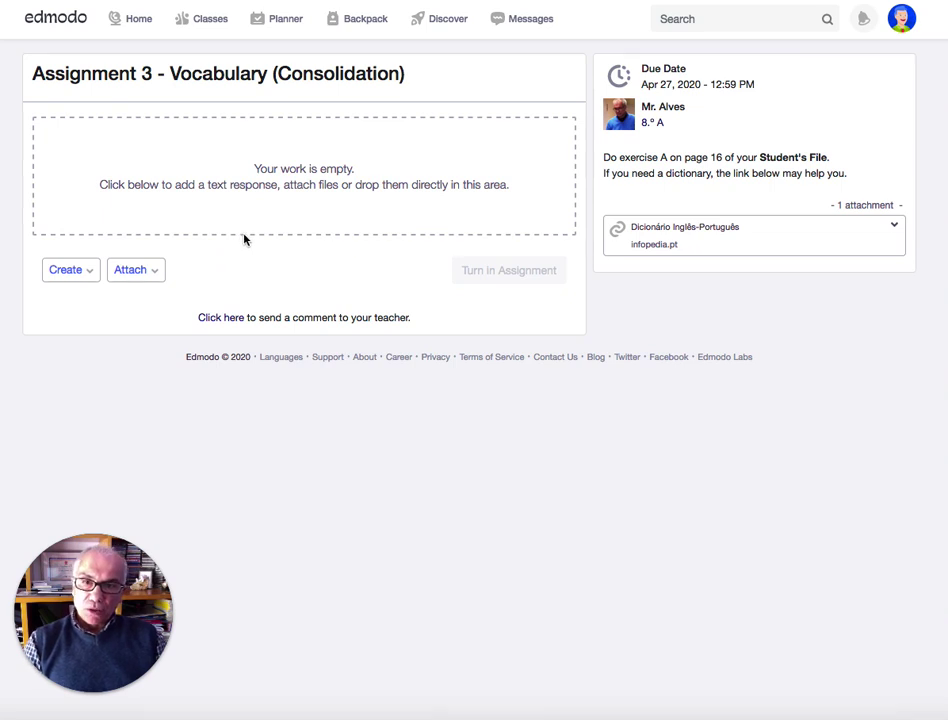
- Attach a computer file: select containers.pdf in Dropbox's AEMTG Team Folder > Inglês > 8A > Healthy Eating Habits > Vocabulary
click(154, 276)
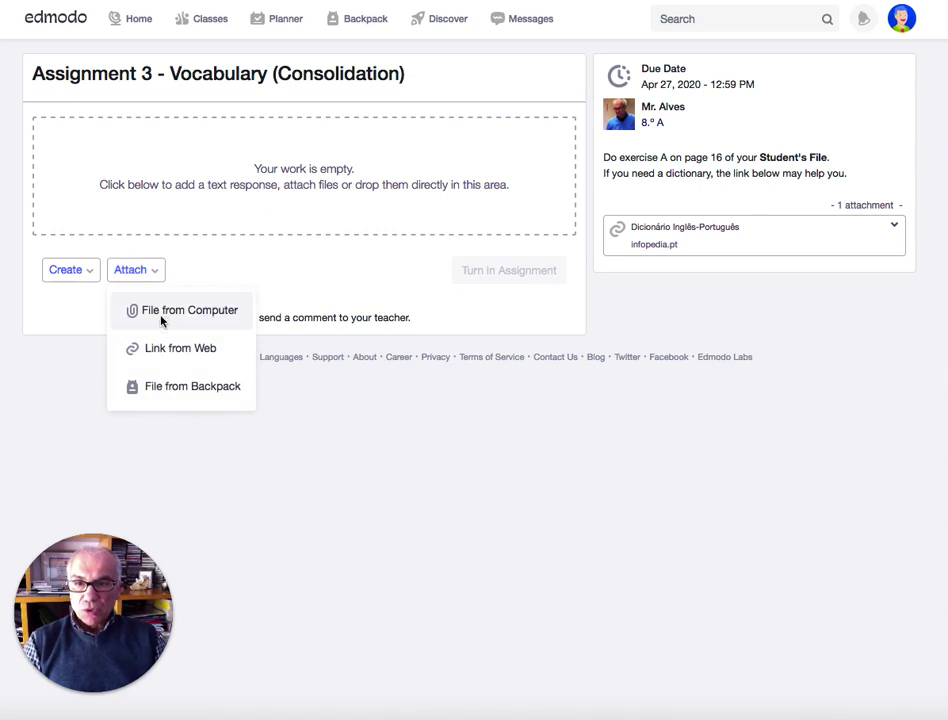
click(168, 318)
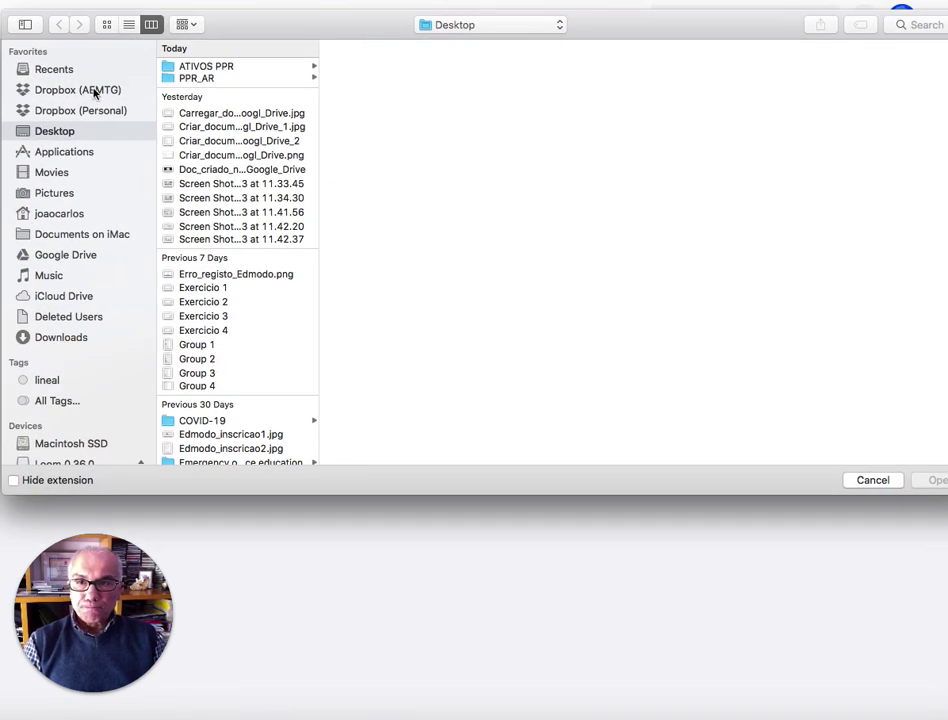
click(95, 92)
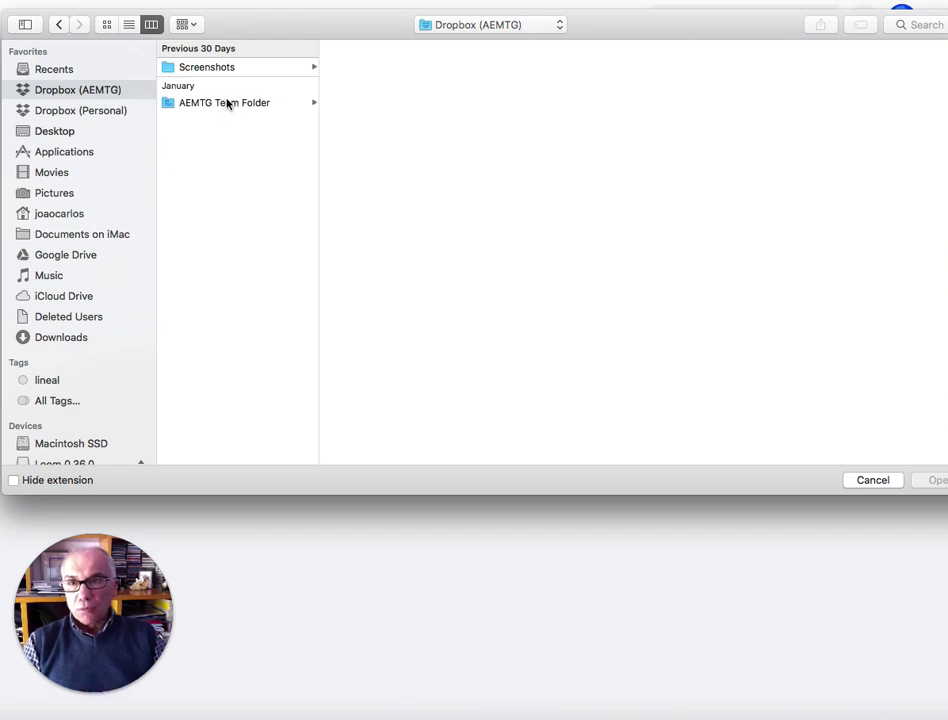
click(238, 102)
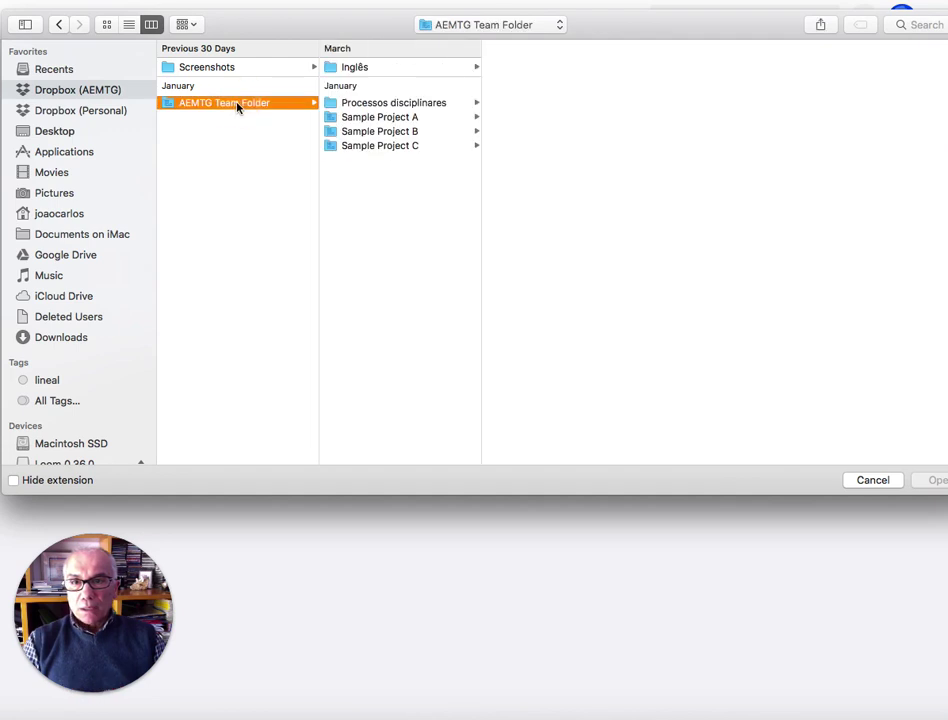
click(352, 68)
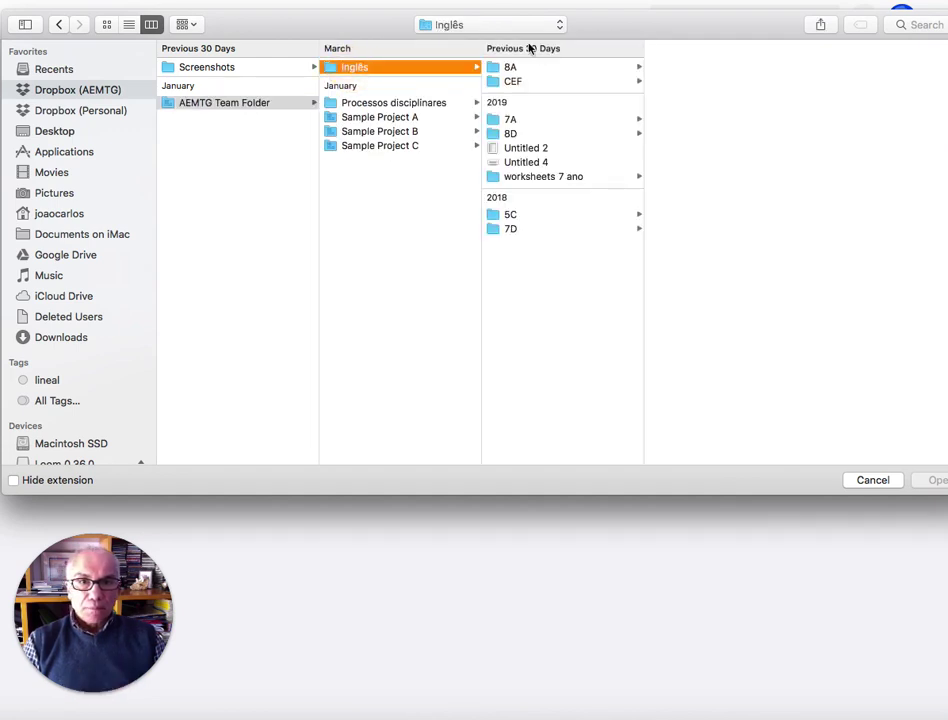
click(511, 67)
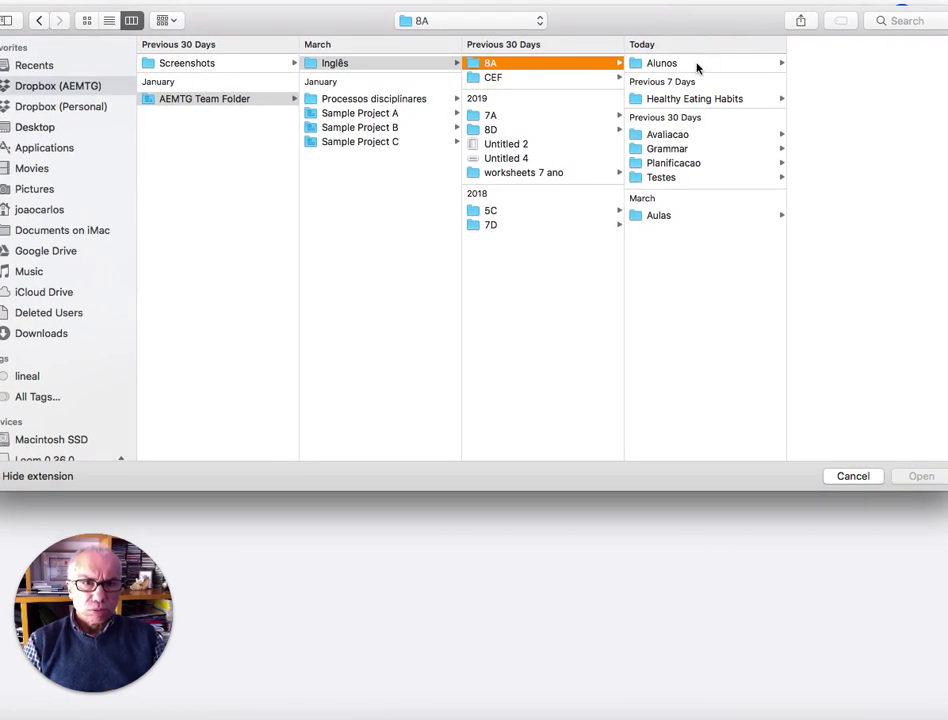
click(694, 100)
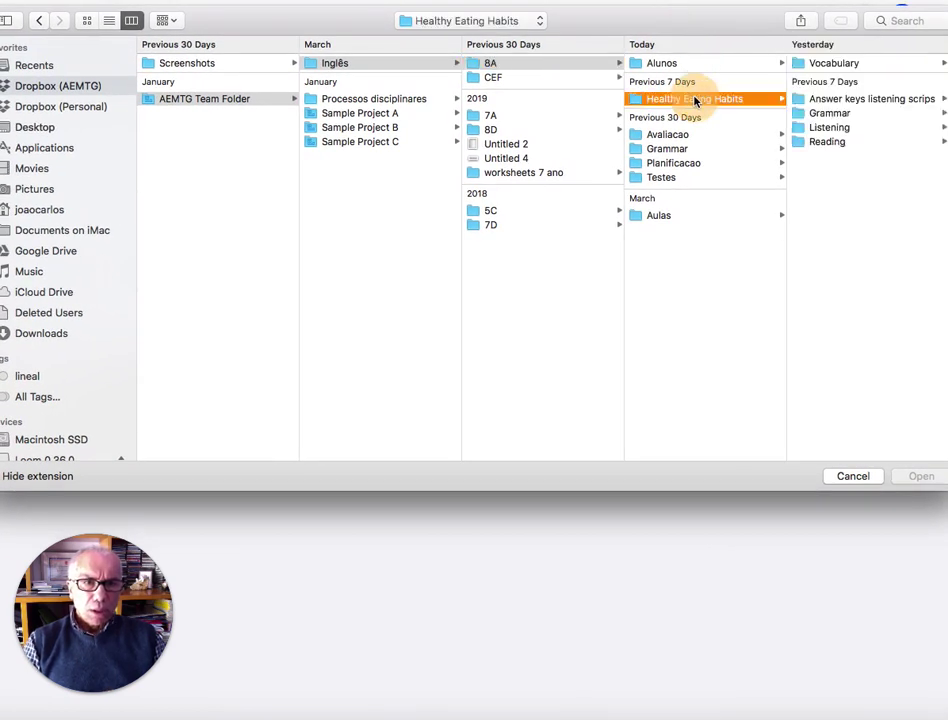
click(852, 64)
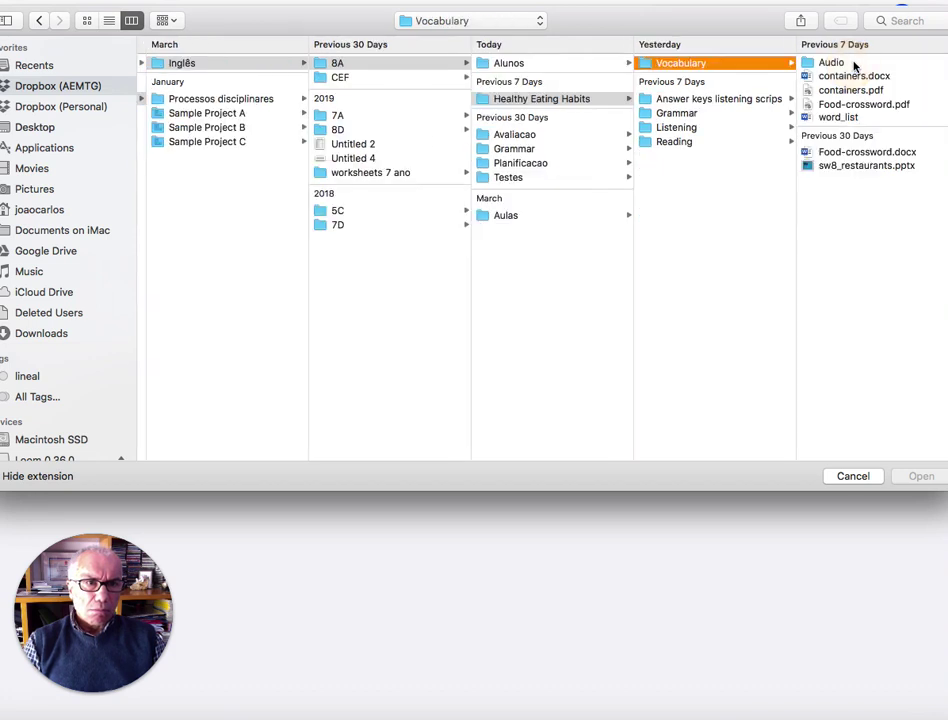
click(828, 90)
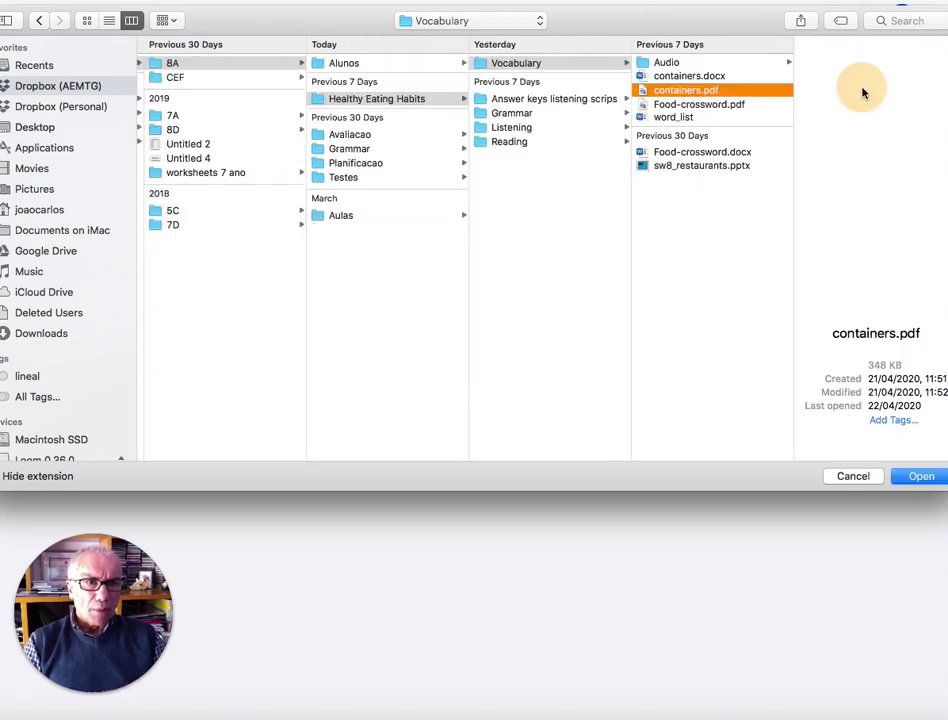
- Confirm containers.pdf (340KB) as the Assignment 3 attachment, saving the draft
click(918, 478)
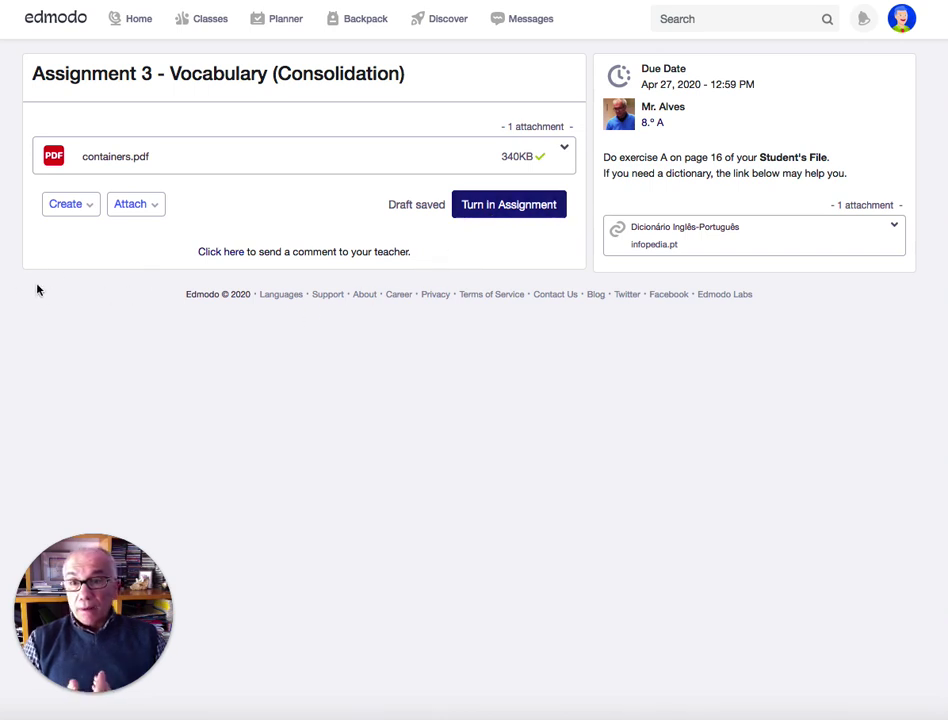
click(89, 210)
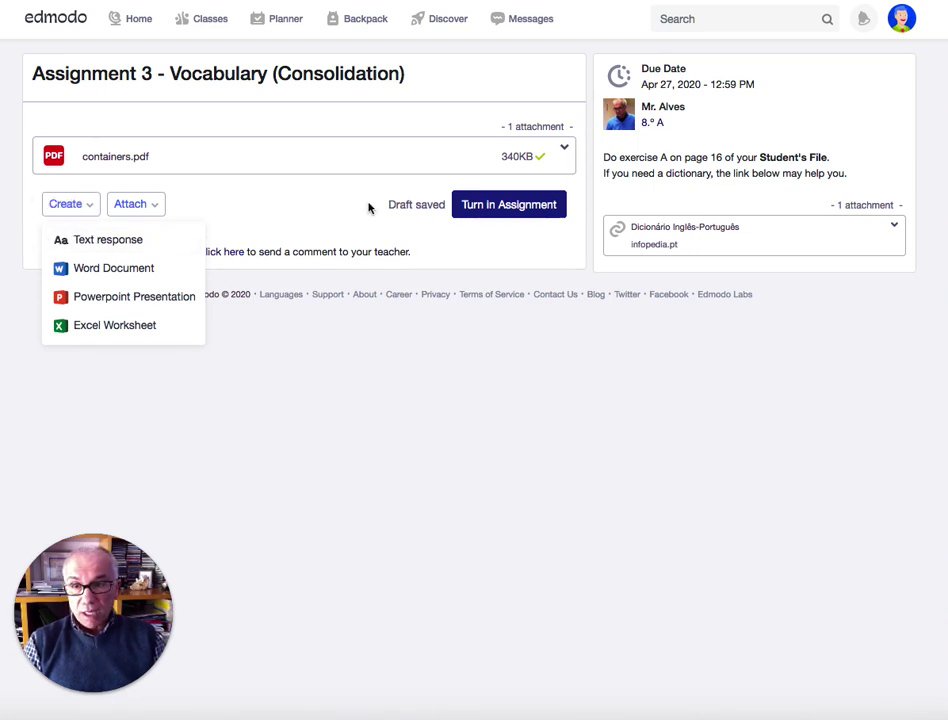
- Add a text response, clearing stray characters and typing '1. nda , 2 -'
click(111, 245)
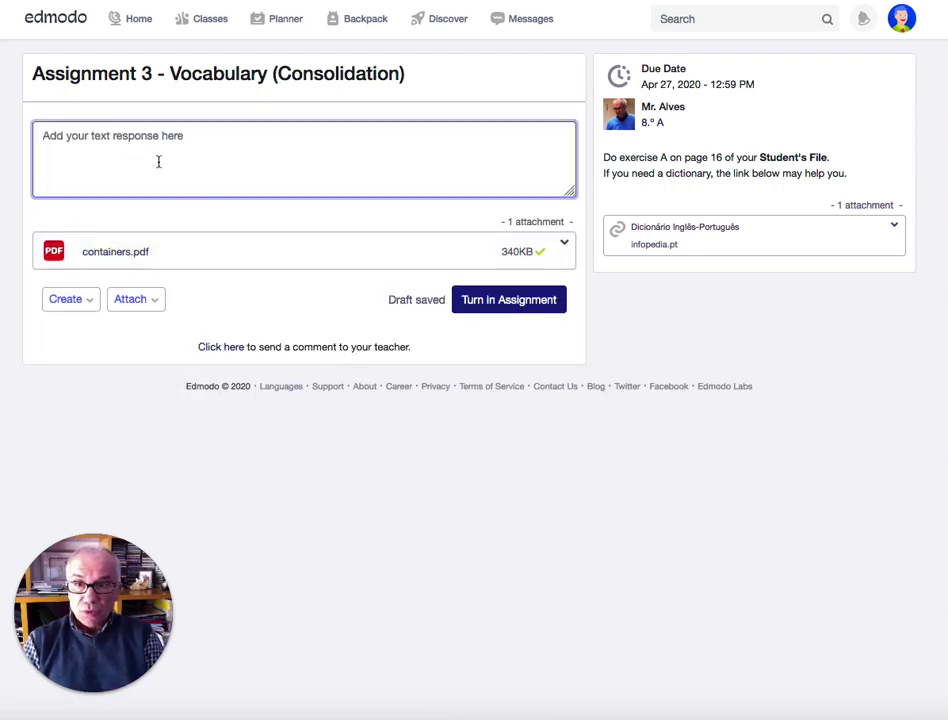
text(jdasçljsa)
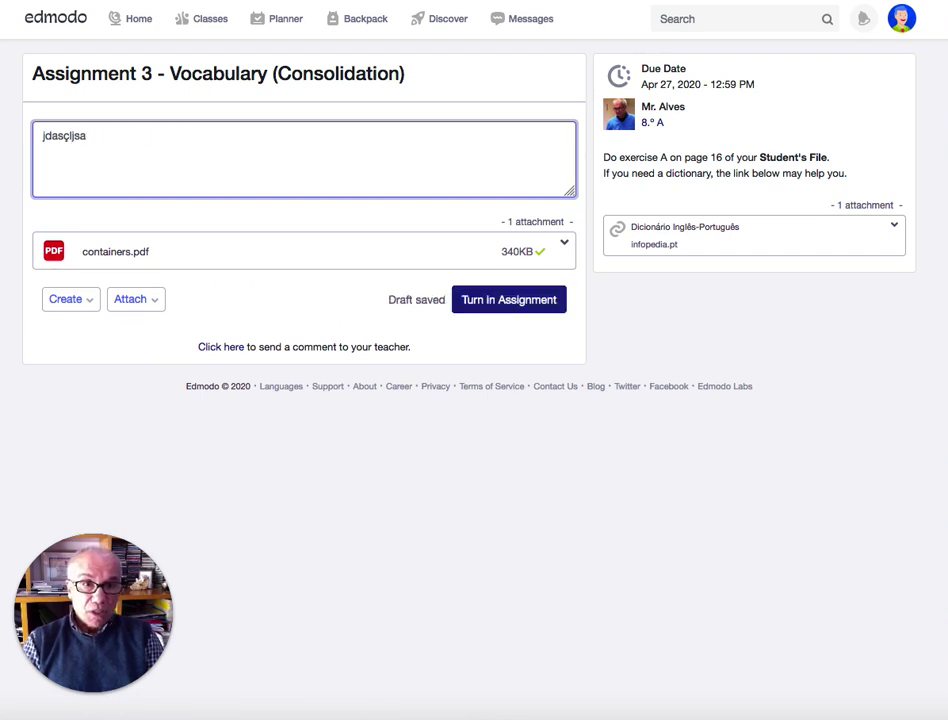
key(BackSpace)
key(BackSpace)
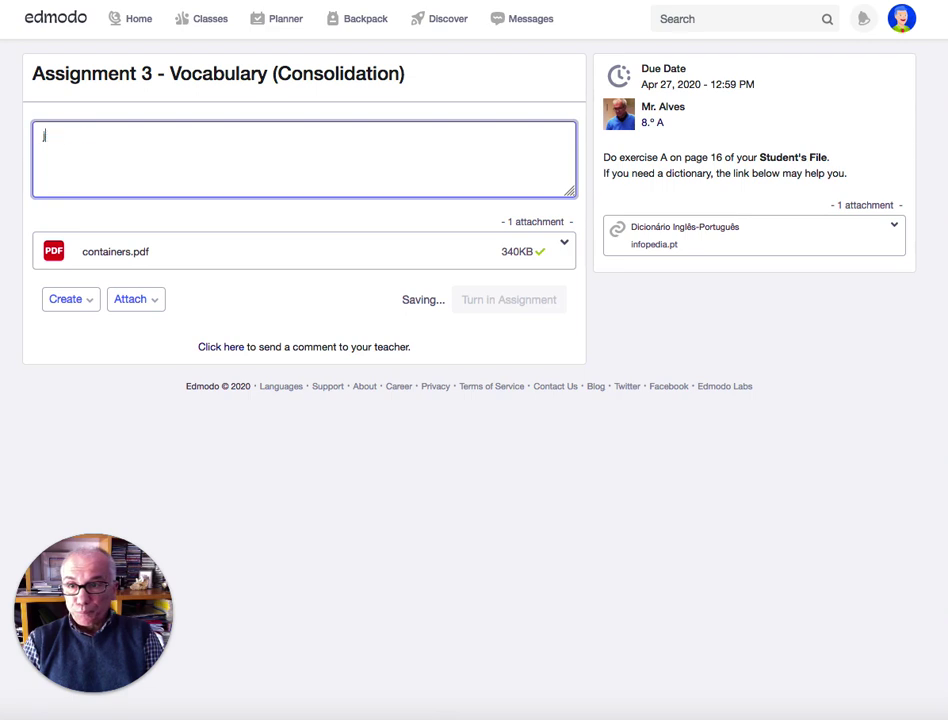
key(BackSpace)
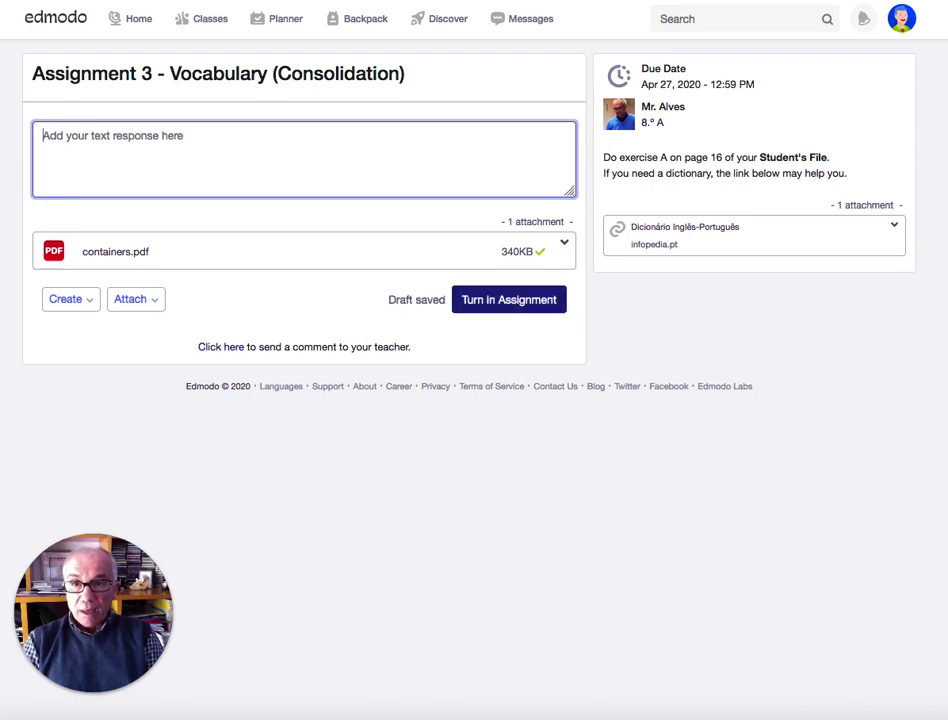
text(1.)
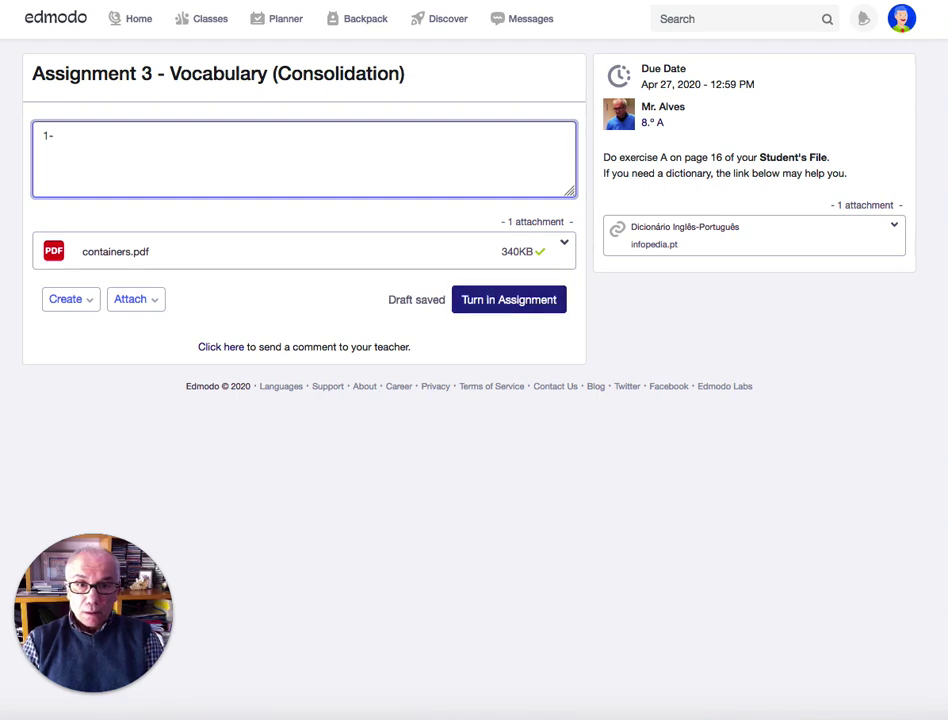
text( n)
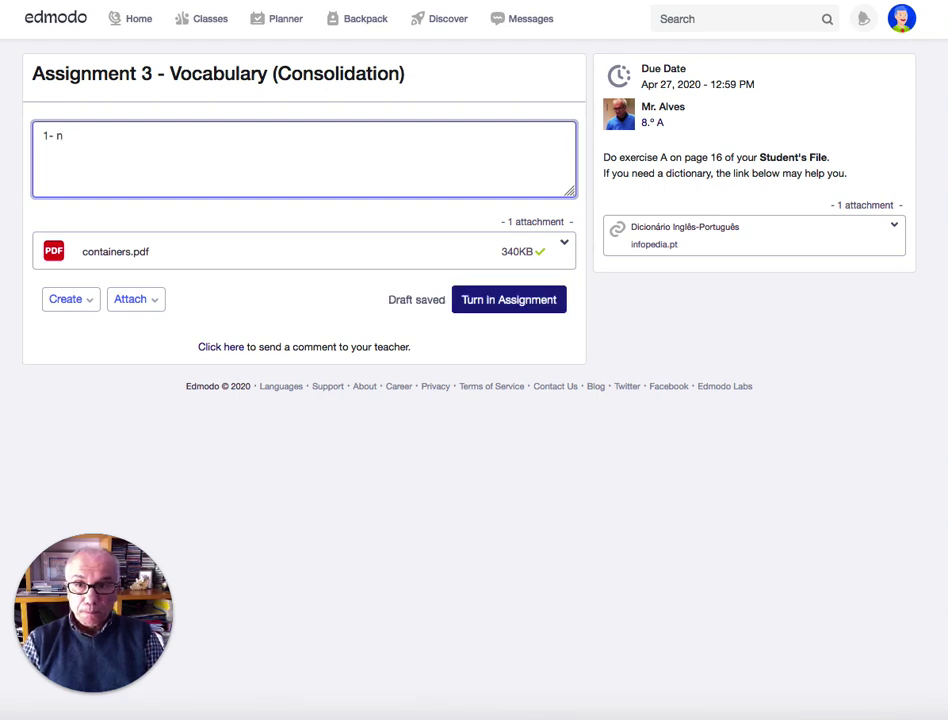
text(dasj)
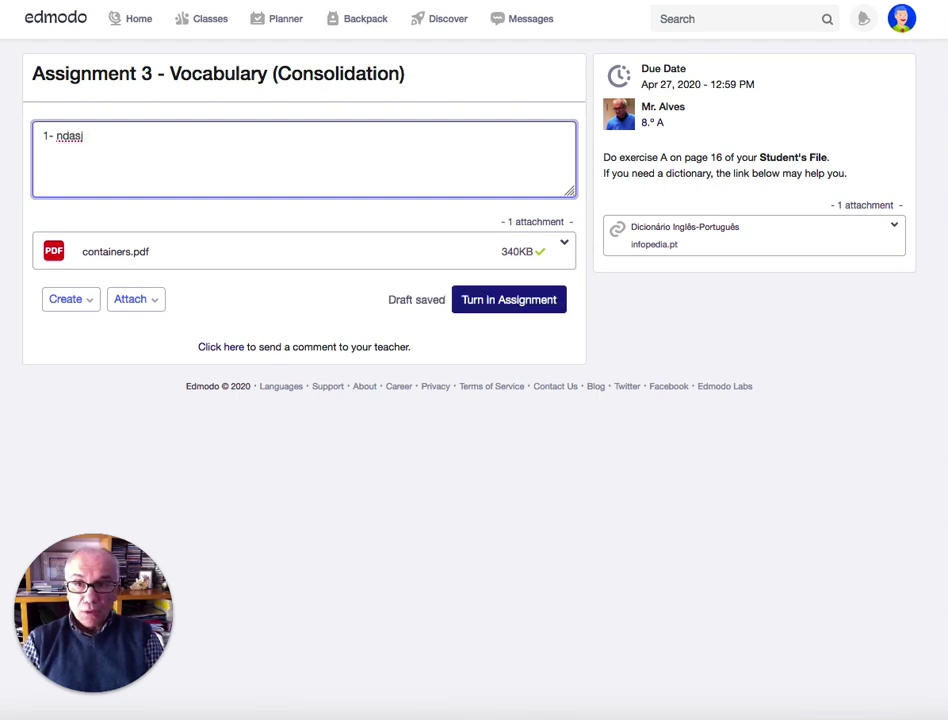
text( , )
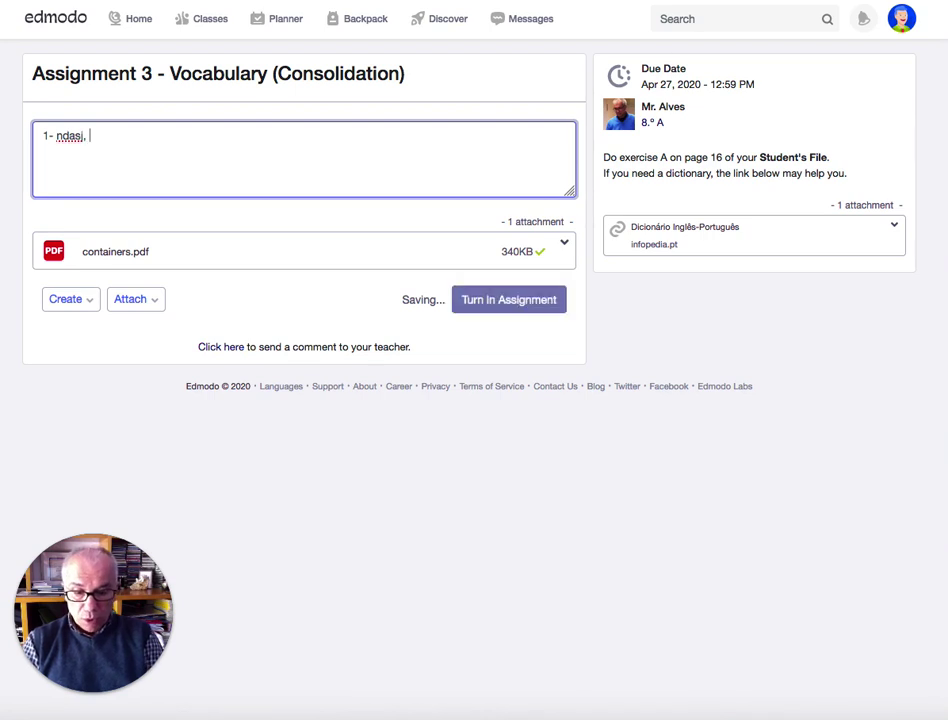
text(2 - ldaç)
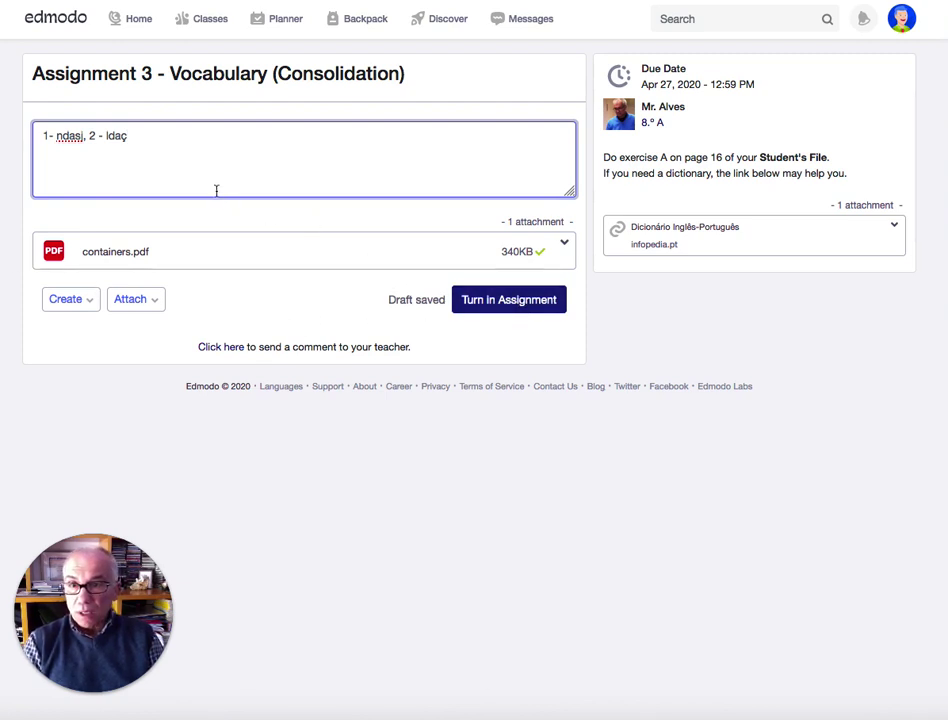
- Change the last letter of the second answer to 'ç', giving '2 - ldac'
click(88, 300)
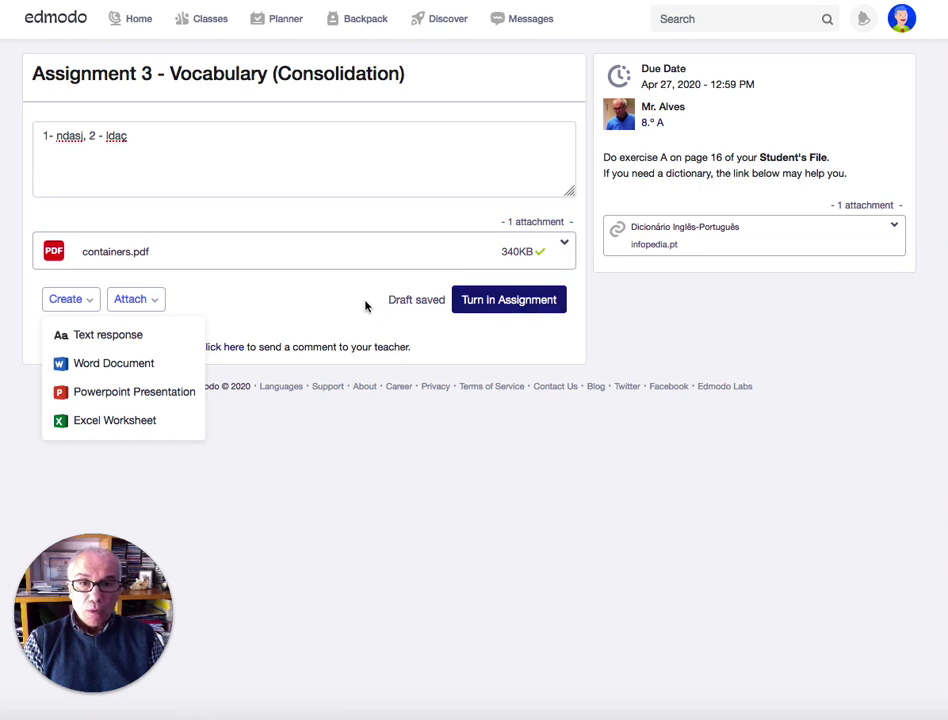
click(249, 188)
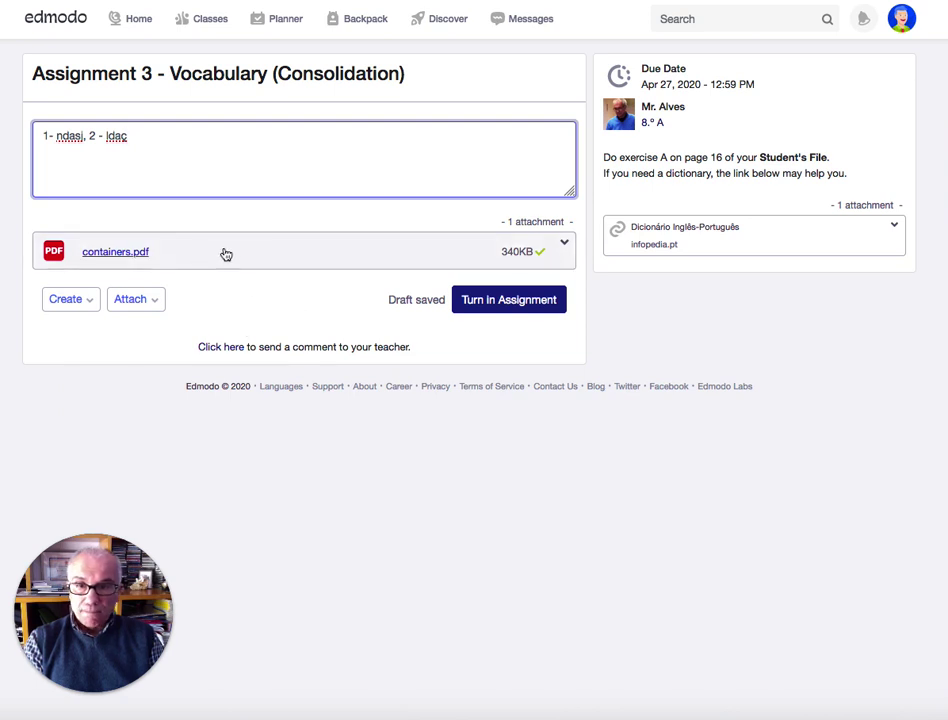
key(BackSpace)
text(ç)
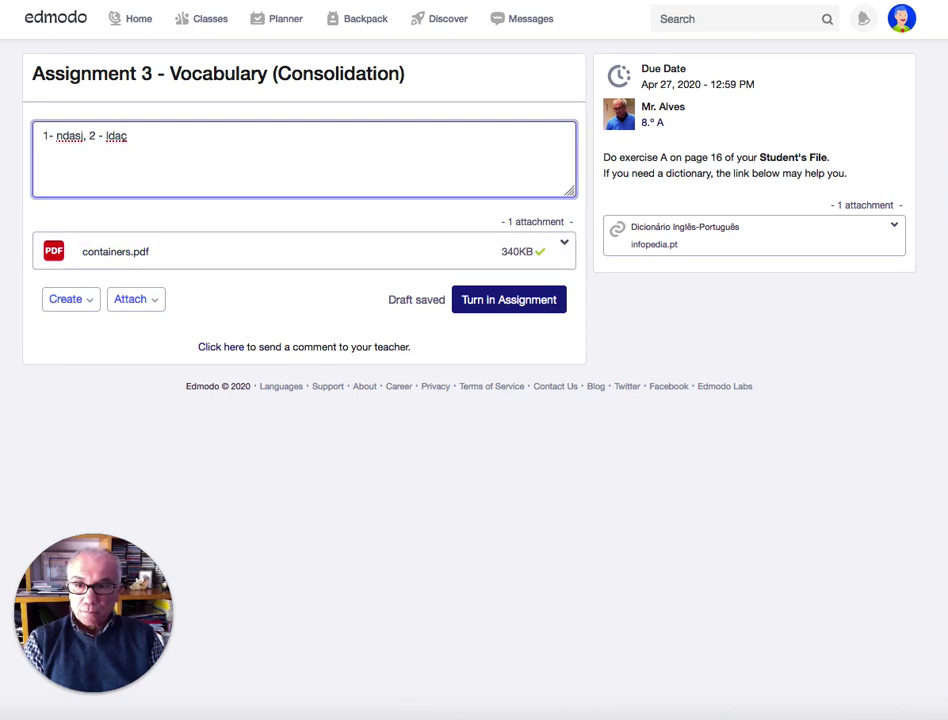